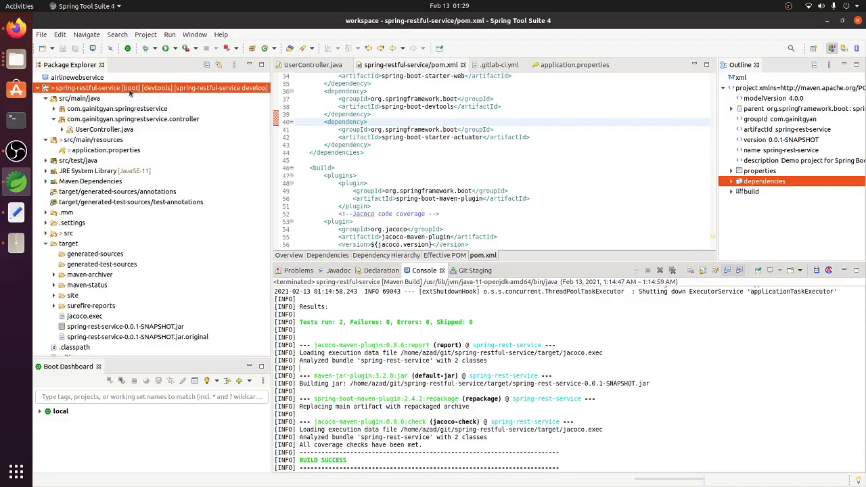
Step: Select spring-rest-service-0.0.1-SNAPSHOT.jar in the project's target folder, and open the Elastic Beanstalk service in the AWS console in Firefox
click(101, 327)
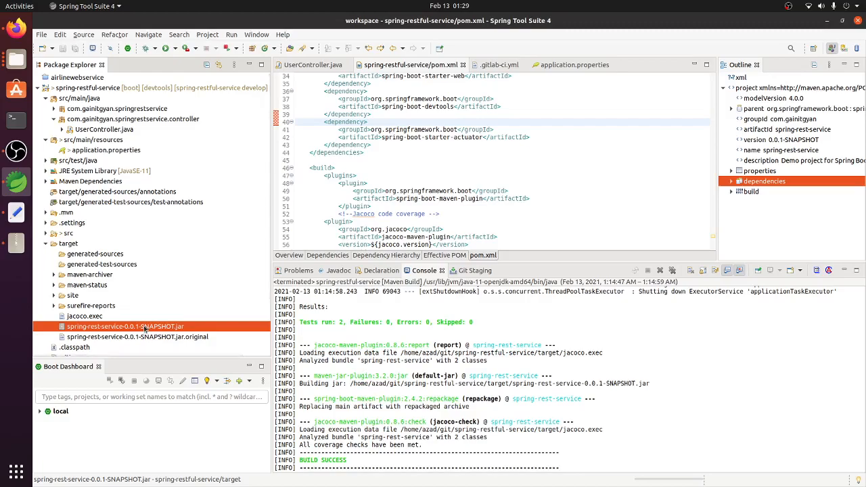
click(16, 27)
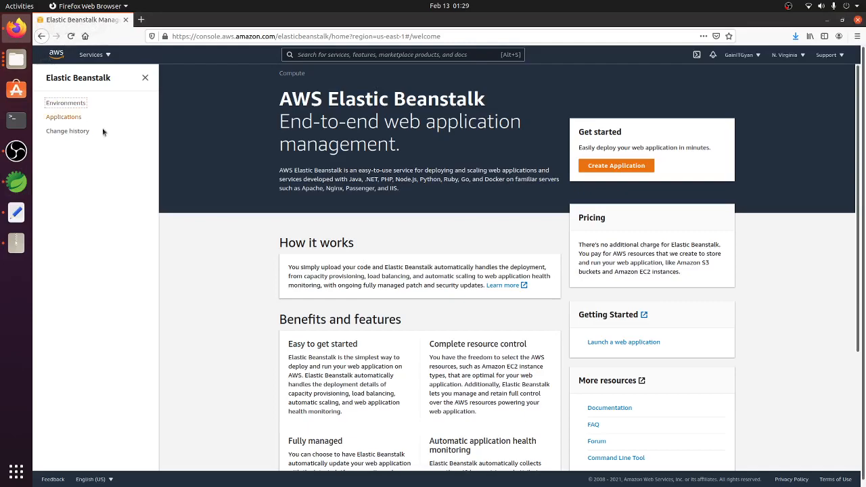
click(145, 80)
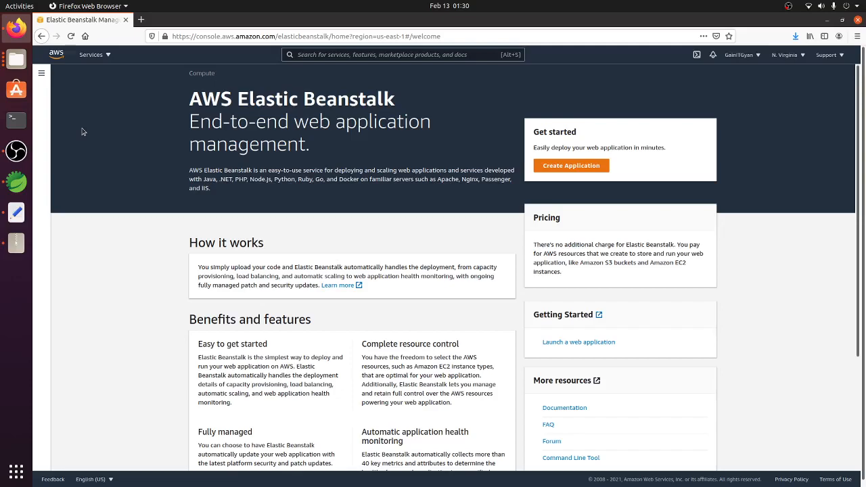
click(108, 55)
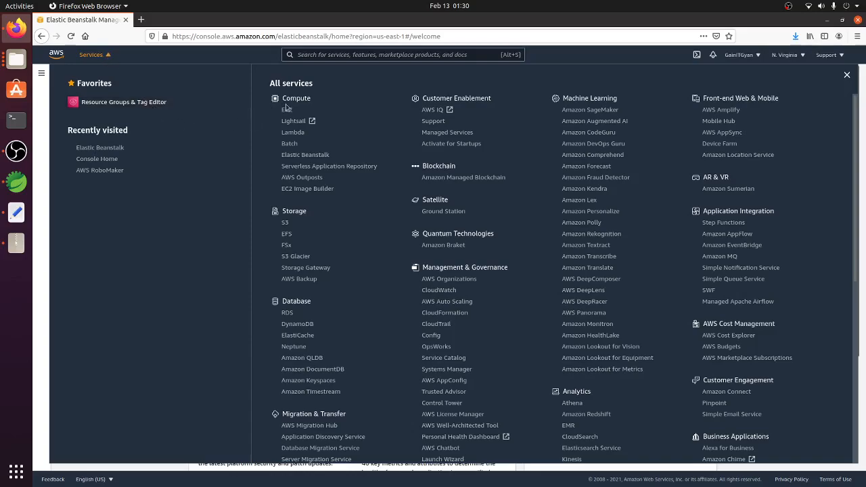
click(312, 160)
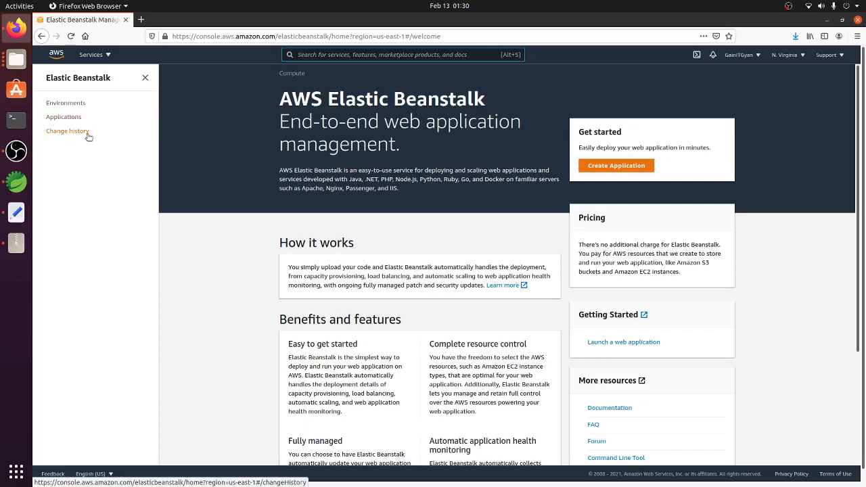
Step: Start creating an Elastic Beanstalk web app and set its application name to spring-rest-service
click(74, 106)
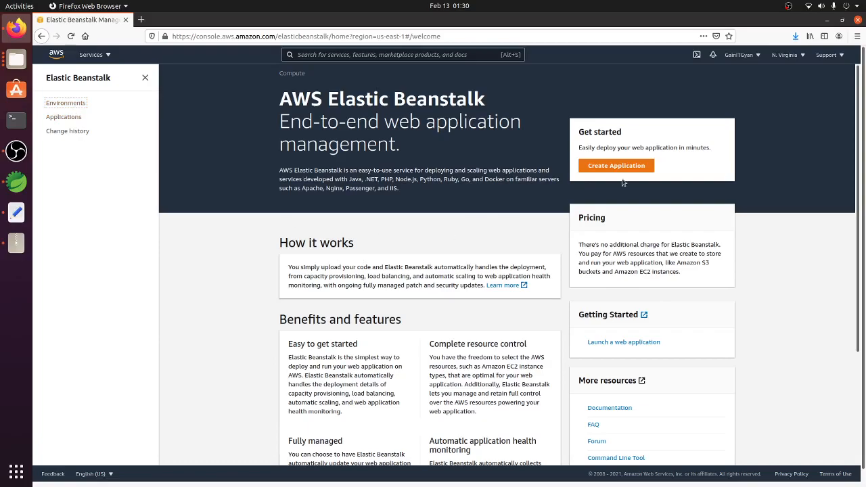
click(64, 118)
click(623, 166)
click(67, 105)
click(626, 166)
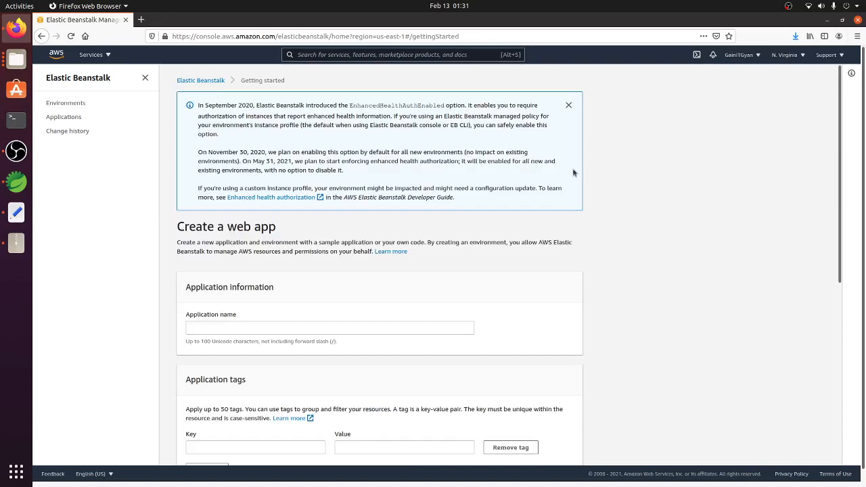
scroll(303, 199, down, 3)
click(226, 231)
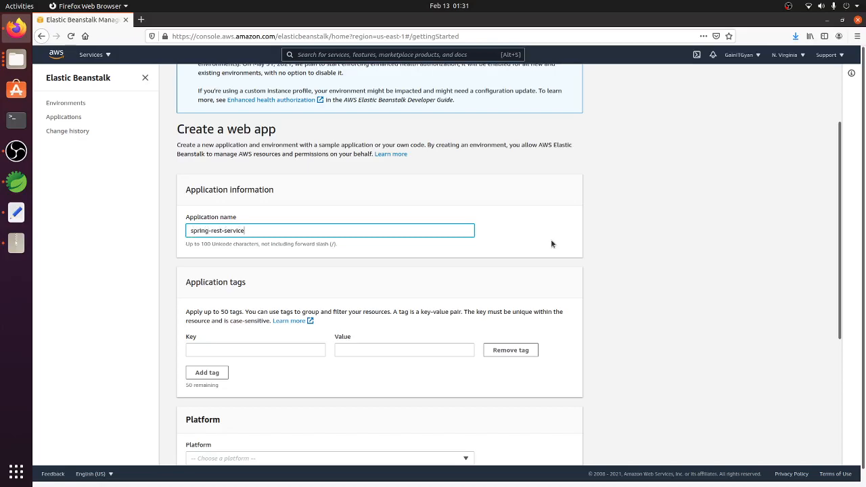
Step: Set the web app's platform to Java, leaving the application tags empty
scroll(488, 236, down, 2)
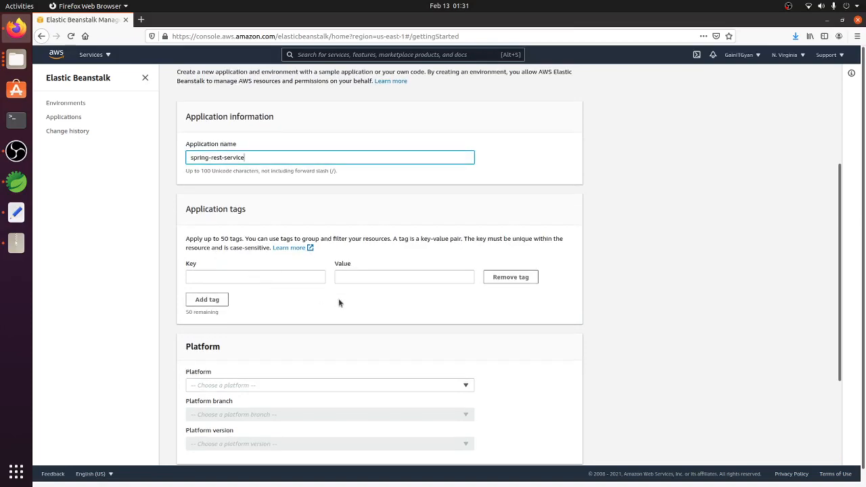
scroll(339, 303, down, 3)
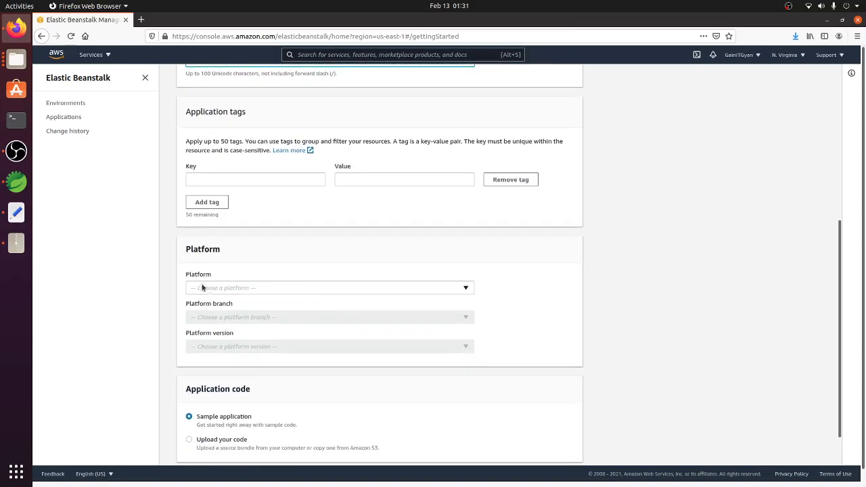
click(311, 291)
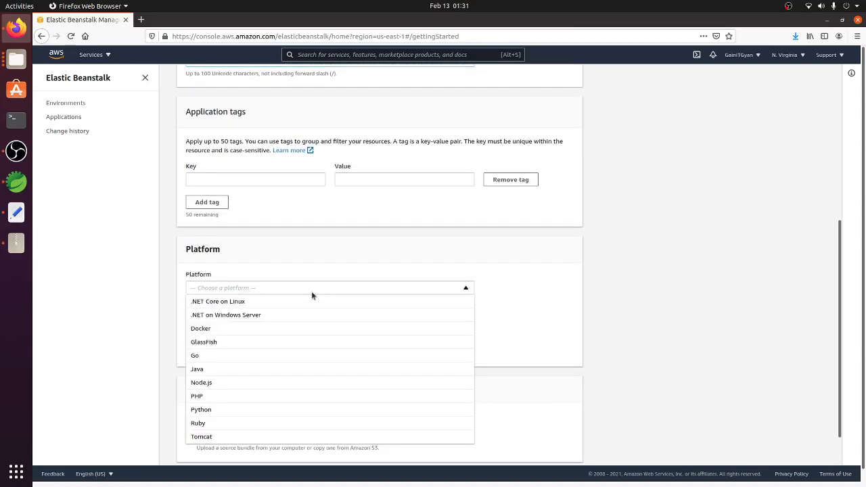
click(230, 370)
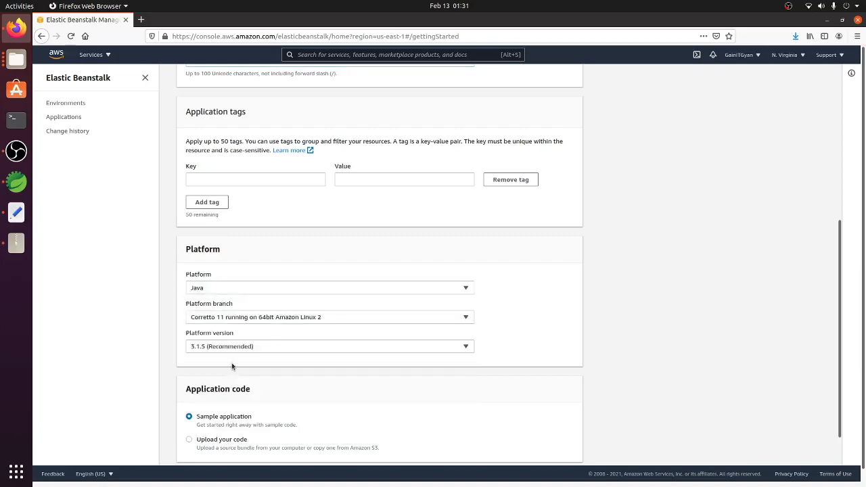
scroll(567, 298, down, 2)
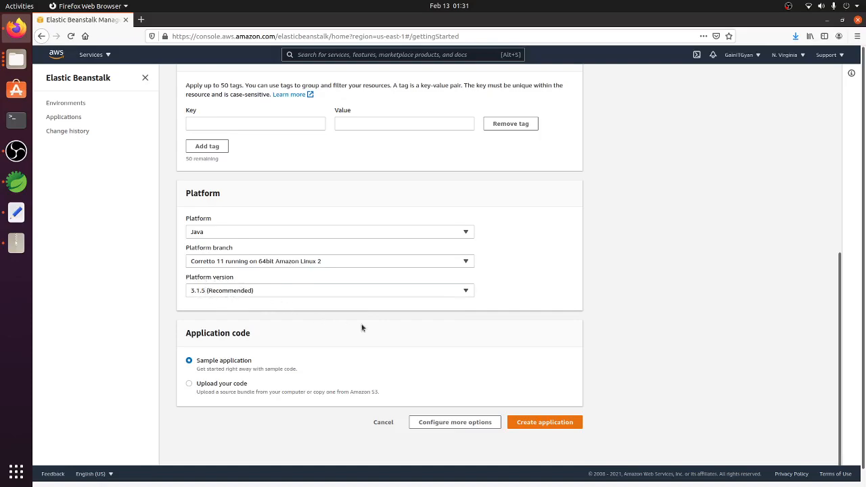
scroll(362, 328, down, 1)
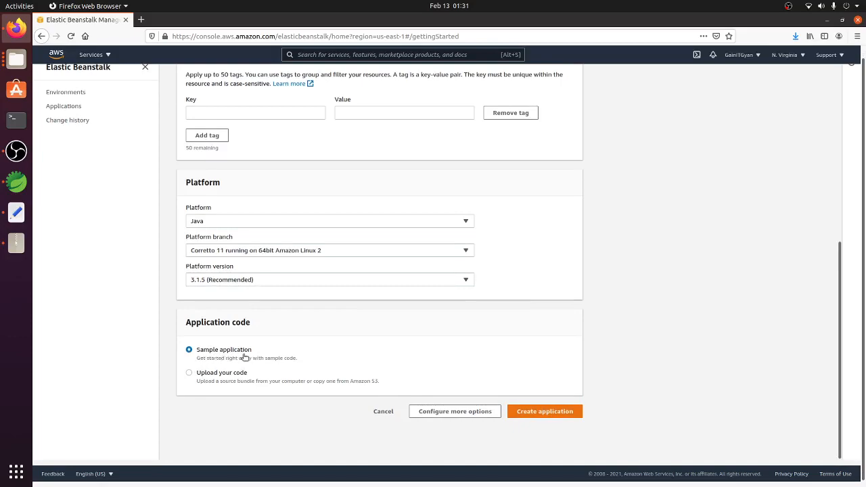
click(188, 373)
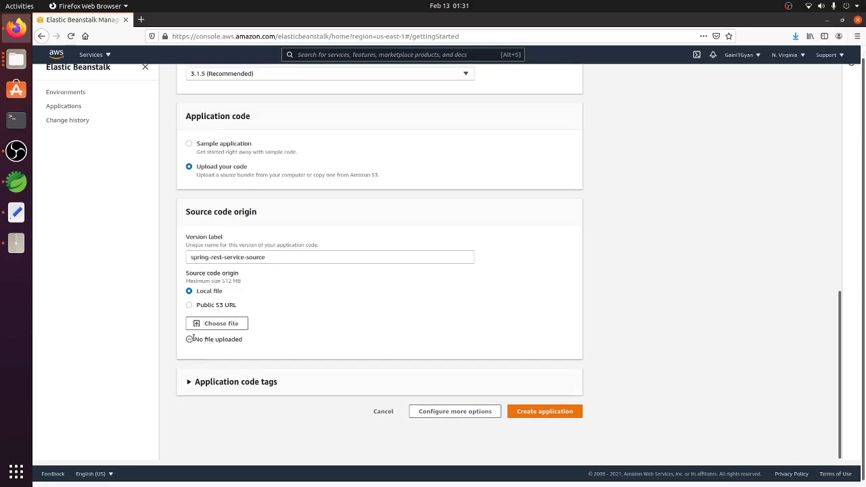
scroll(280, 326, up, 2)
scroll(278, 323, up, 2)
click(190, 195)
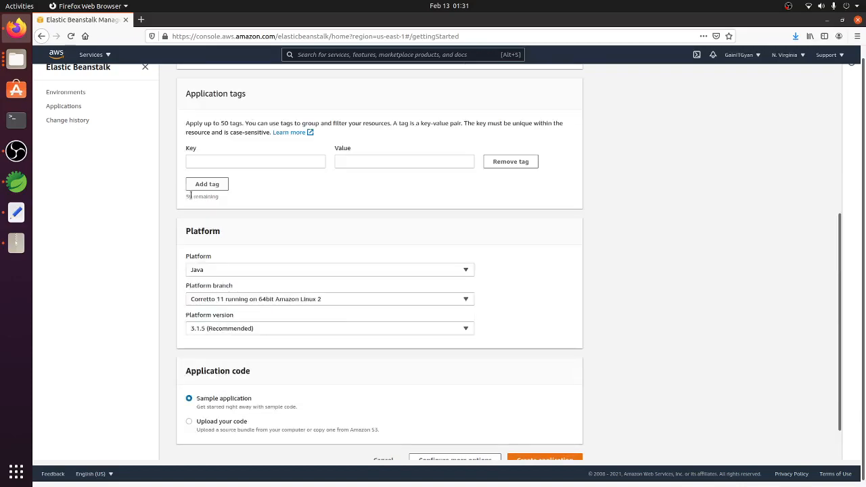
Step: Create the application using the Sample application code
scroll(532, 377, down, 2)
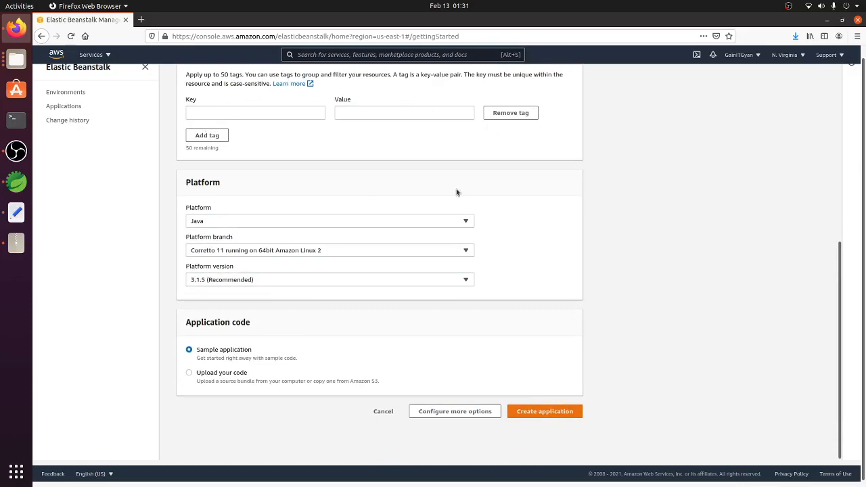
click(546, 412)
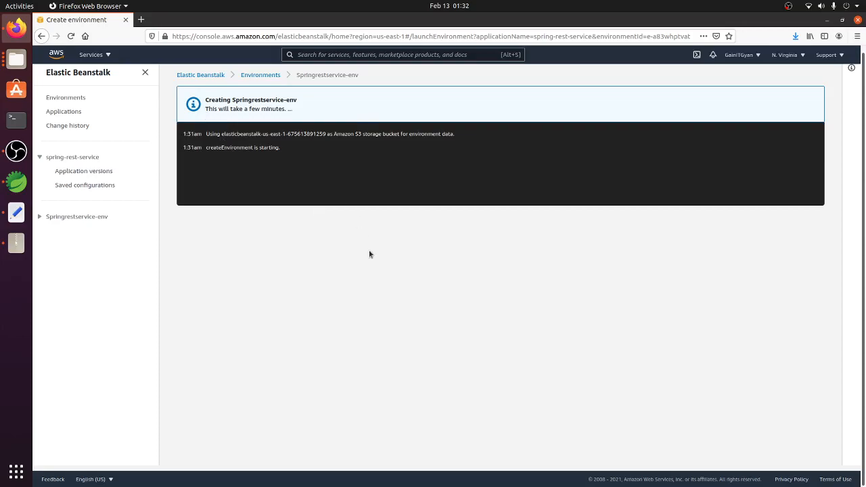
click(16, 151)
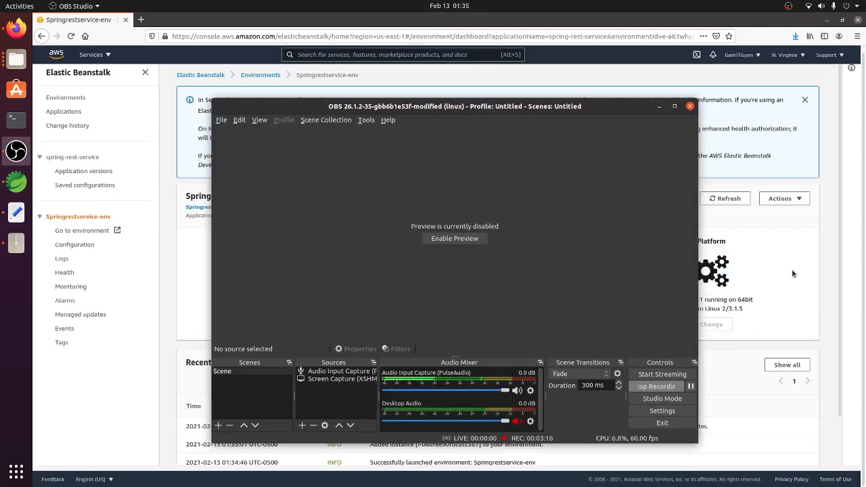
click(793, 272)
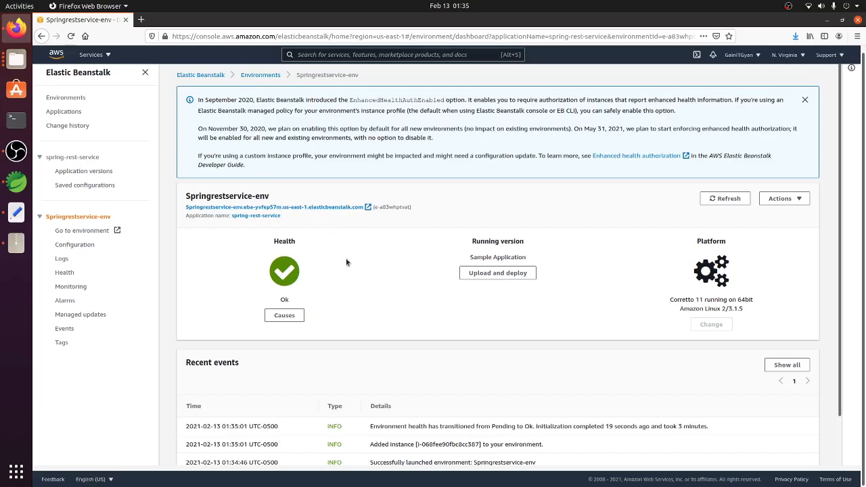
Step: Review the health, recent events and available actions of Springrestservice-env, including its entry in the list of all environments
scroll(348, 264, down, 1)
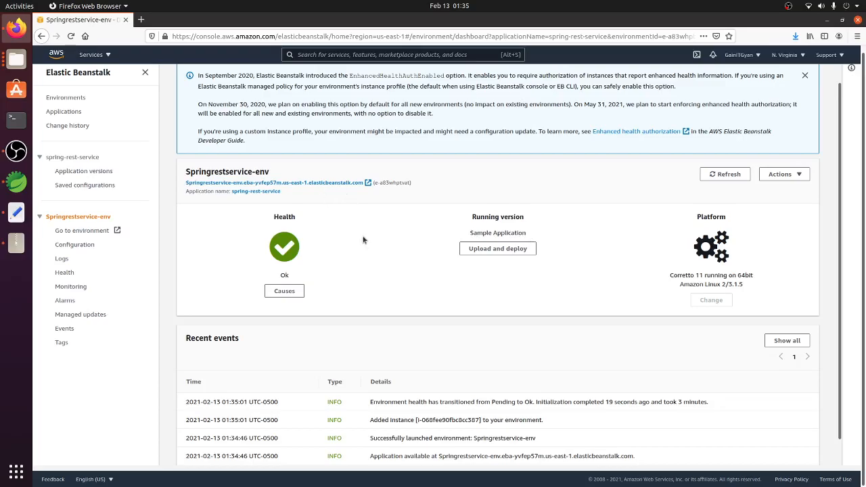
scroll(363, 240, down, 1)
scroll(358, 240, up, 2)
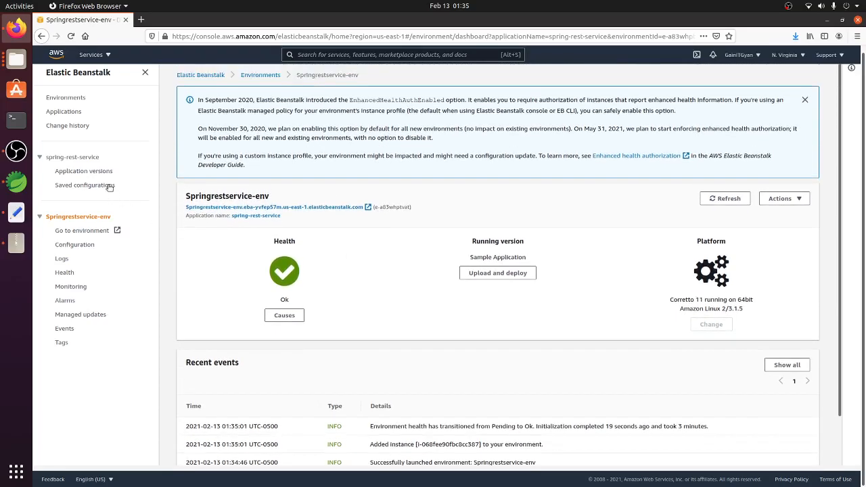
click(65, 98)
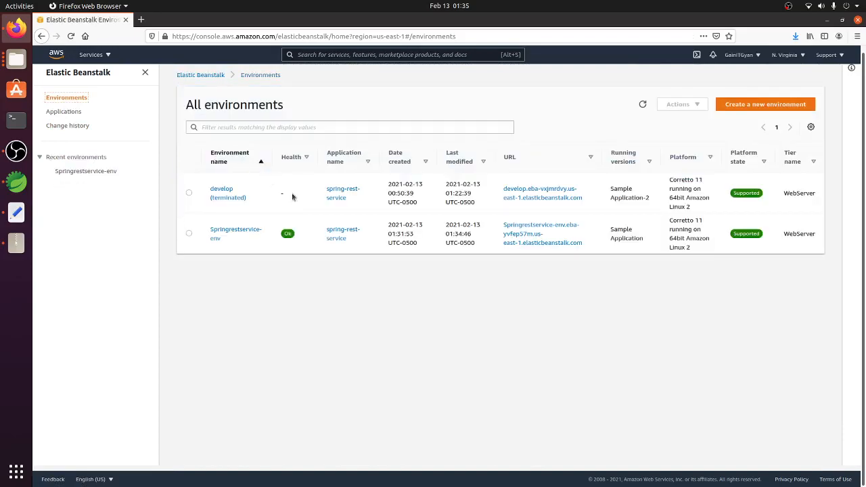
click(249, 234)
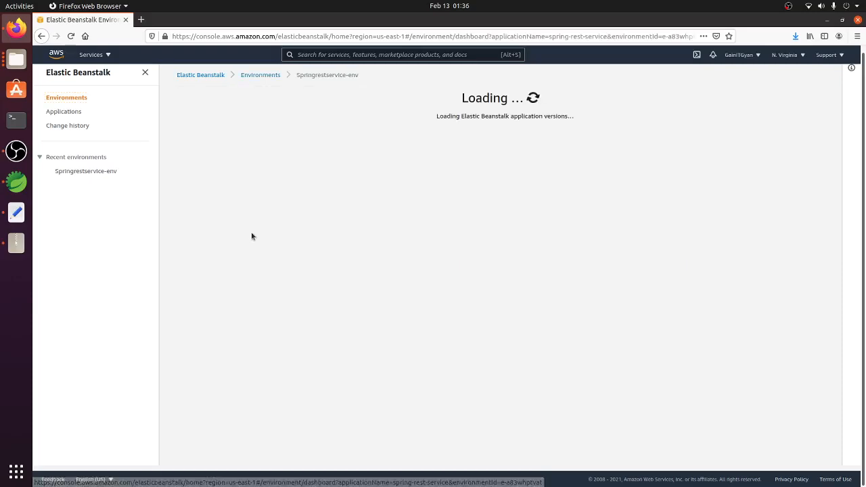
scroll(390, 309, down, 1)
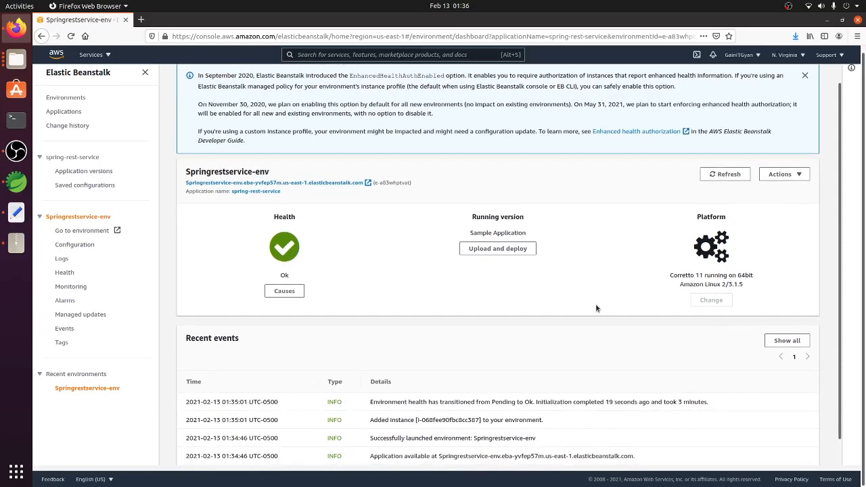
click(797, 174)
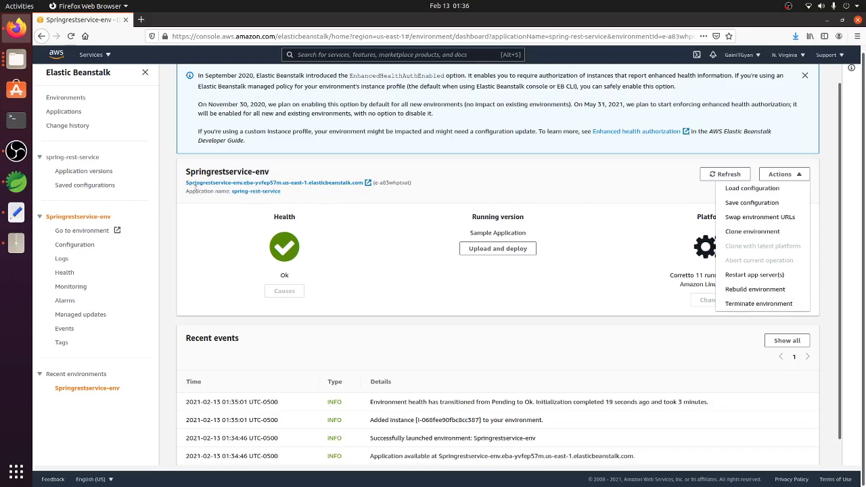
click(521, 188)
Step: Begin an upload and deploy for Springrestservice-env and choose spring-rest-service-0.0.1-SNAPSHOT.jar from the target folder as the application file
scroll(396, 252, down, 1)
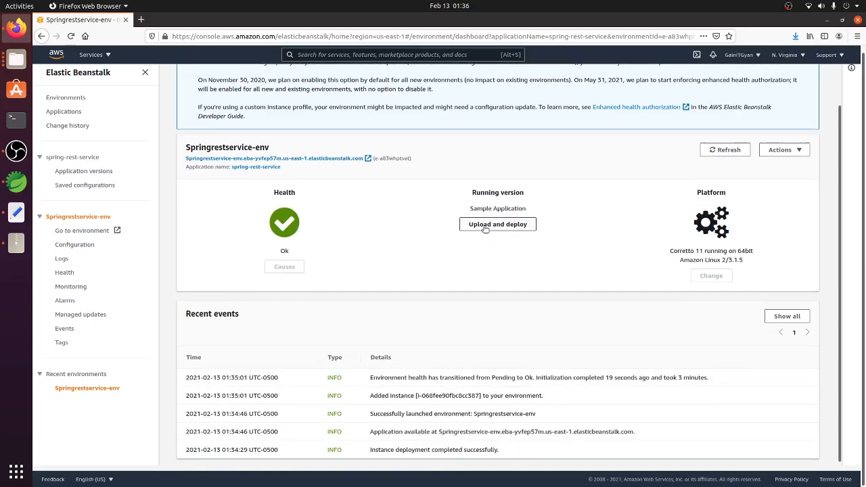
click(487, 228)
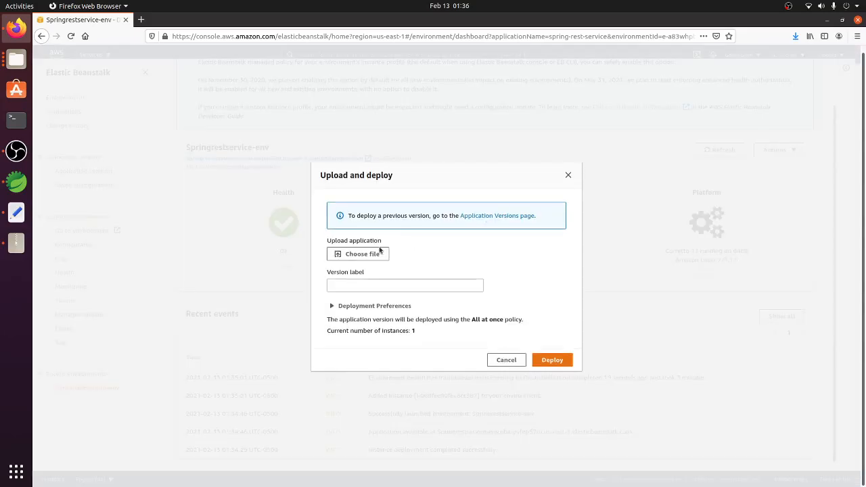
click(363, 255)
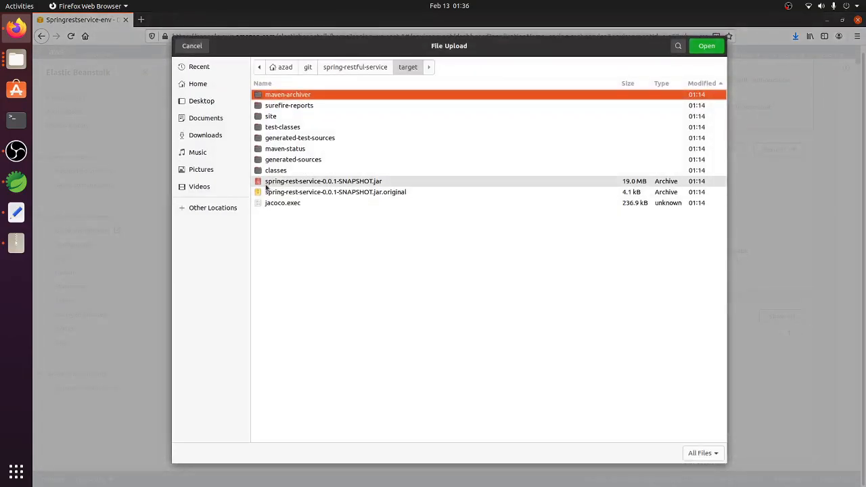
click(338, 184)
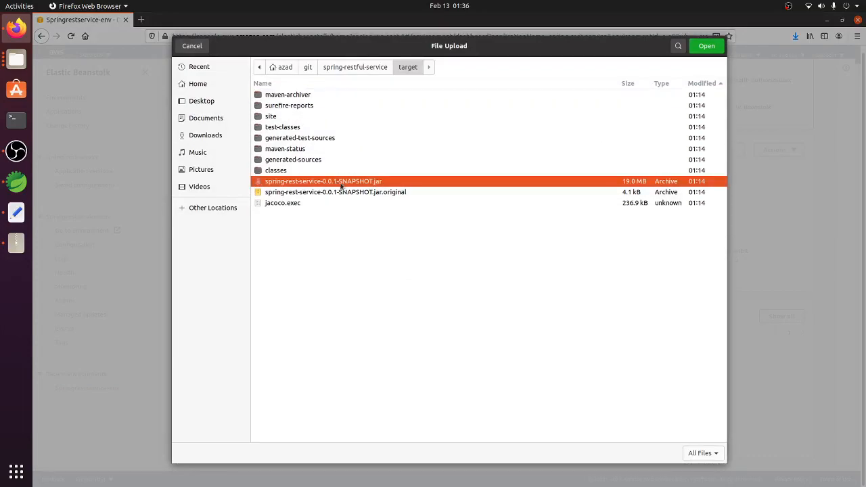
click(706, 46)
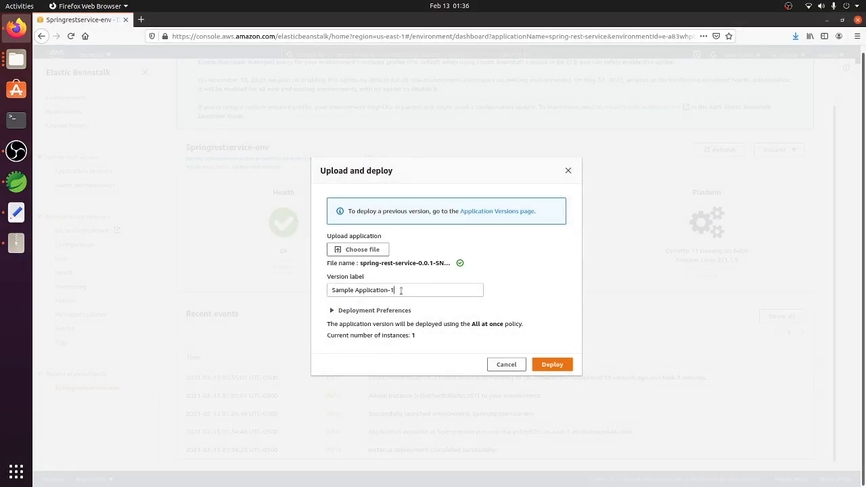
Step: Deploy the chosen jar to the environment with the version label Sample Application-1
drag(400, 290, 334, 291)
click(532, 291)
click(551, 366)
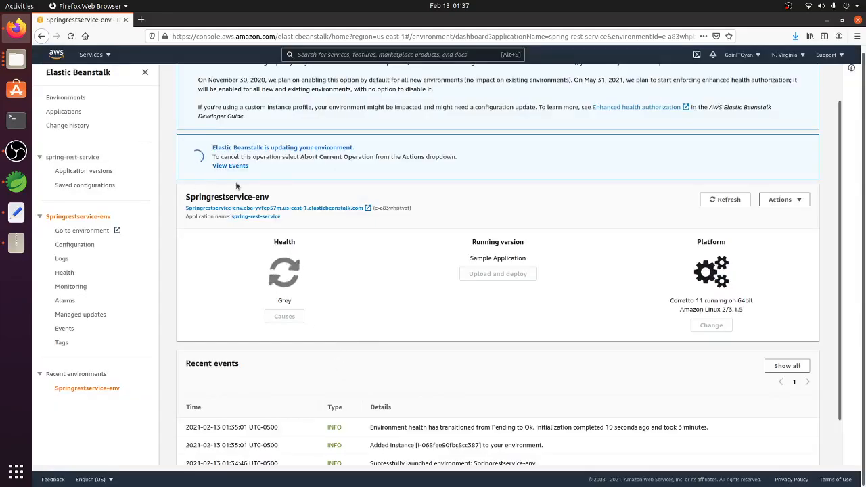
scroll(364, 282, down, 1)
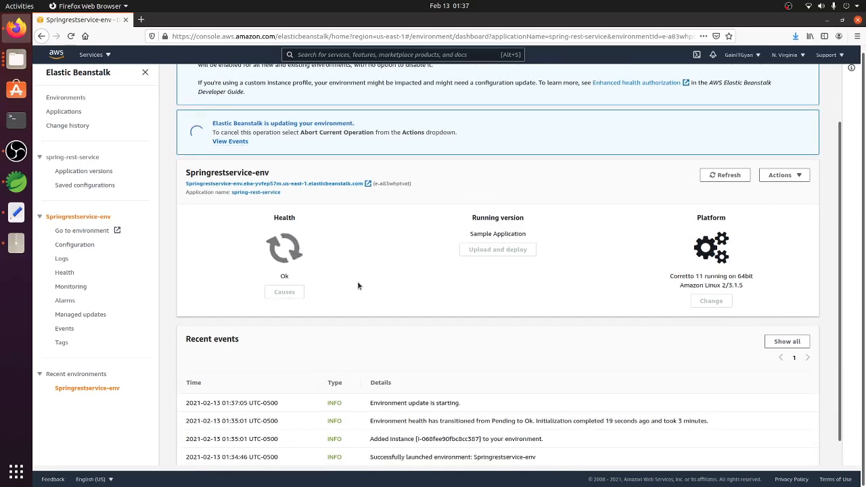
click(16, 150)
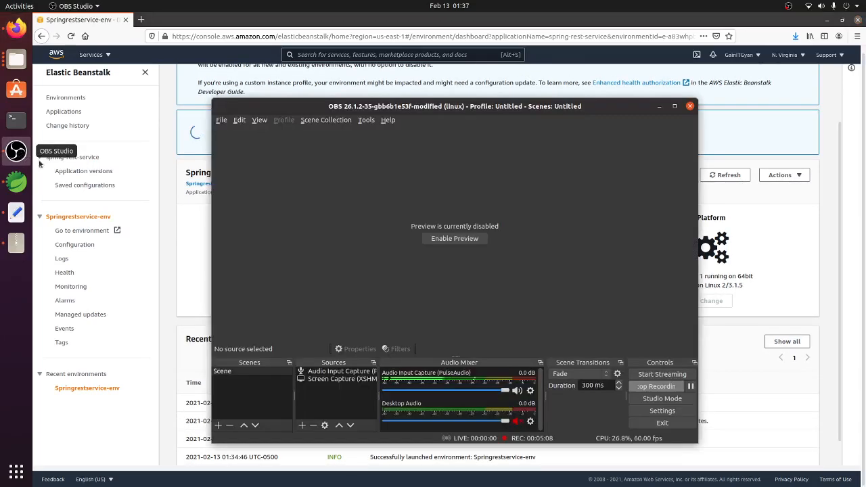
Step: Copy the Springrestservice-env URL from its dashboard and paste it as the address in a new browser tab
click(785, 267)
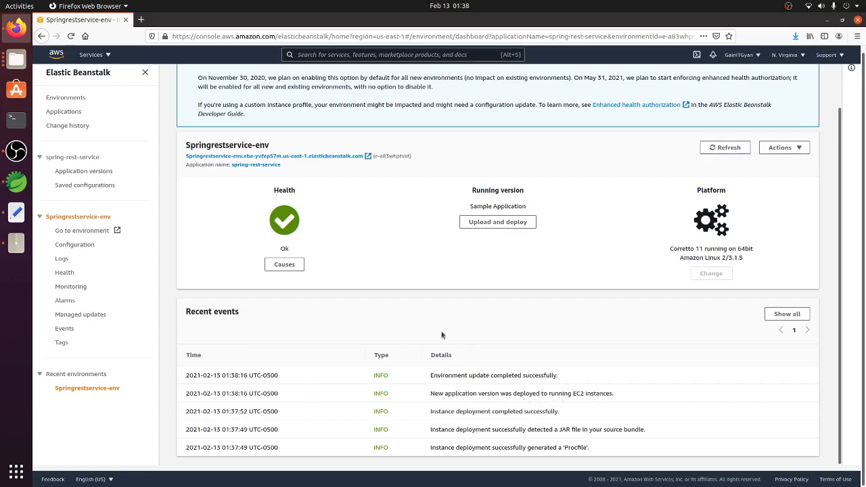
right_click(337, 159)
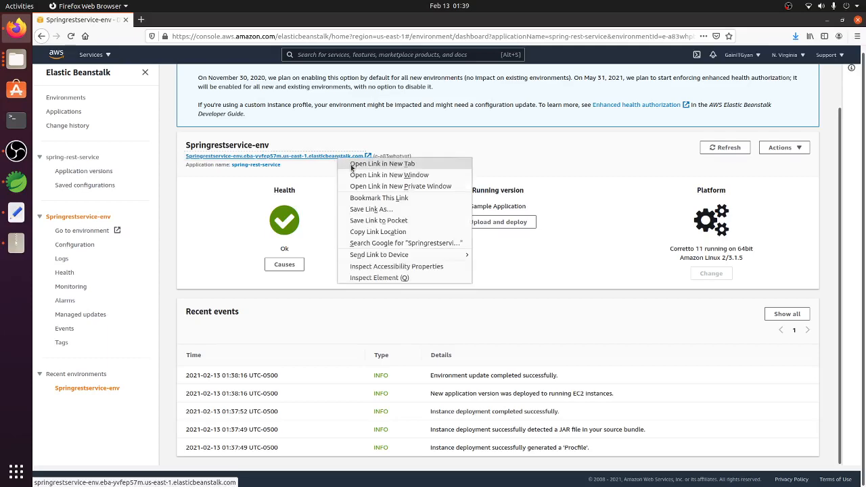
click(390, 232)
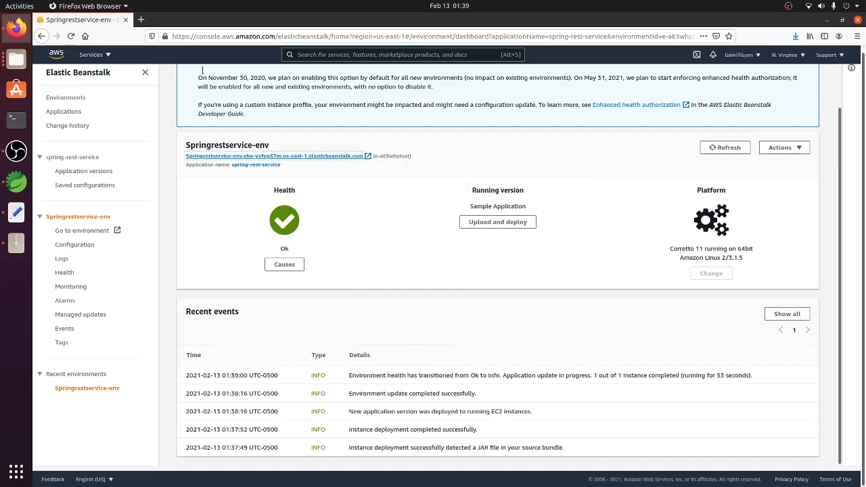
click(141, 20)
key(ctrl+v)
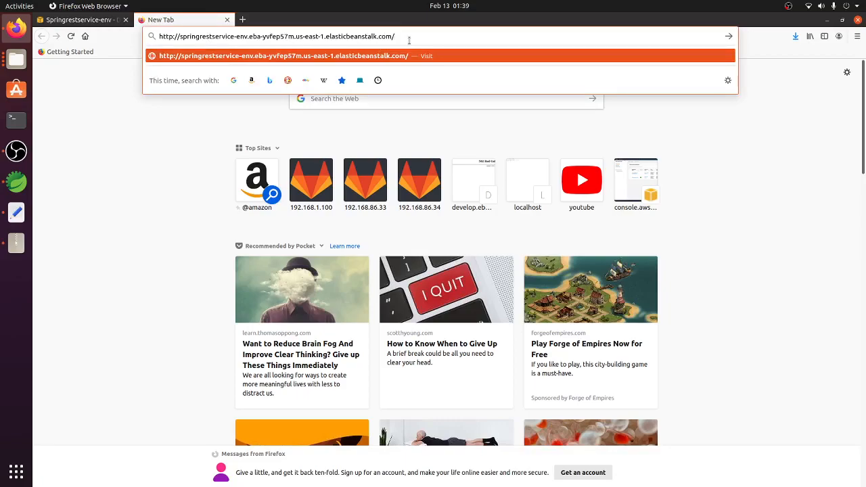
Step: Switch to Spring Tool Suite and examine the getUser GET mapping for /user in UserController.java
click(17, 181)
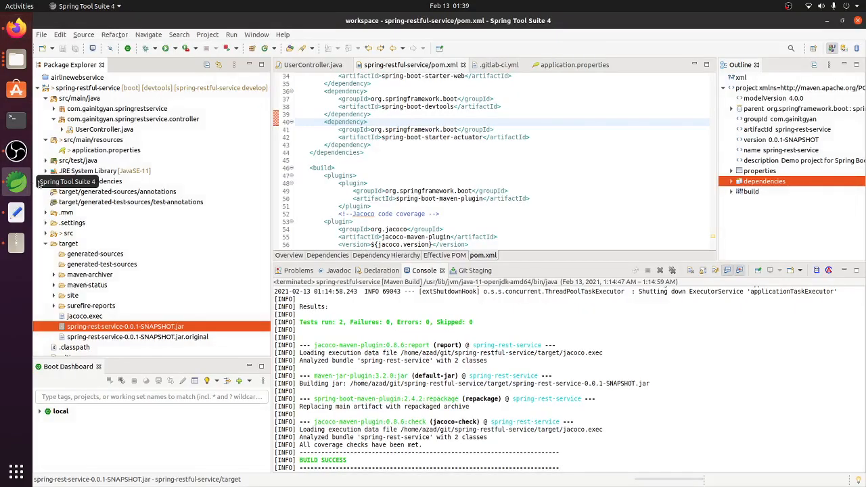
double_click(103, 129)
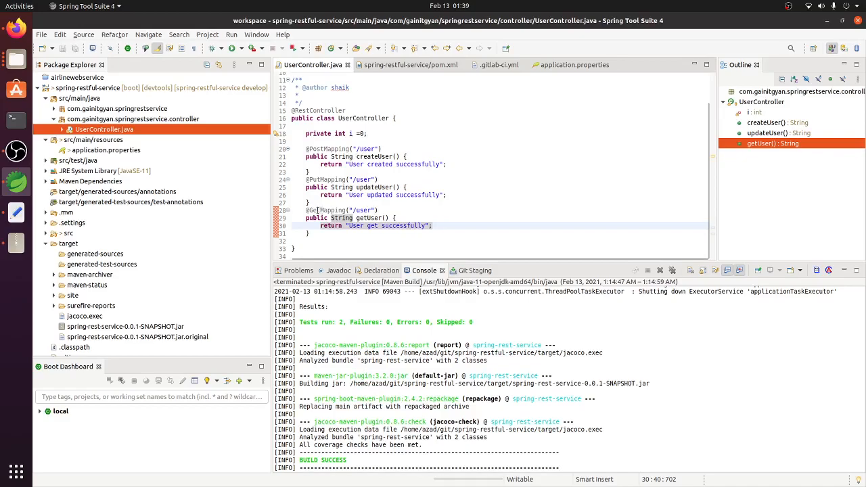
drag(305, 210, 315, 233)
click(335, 234)
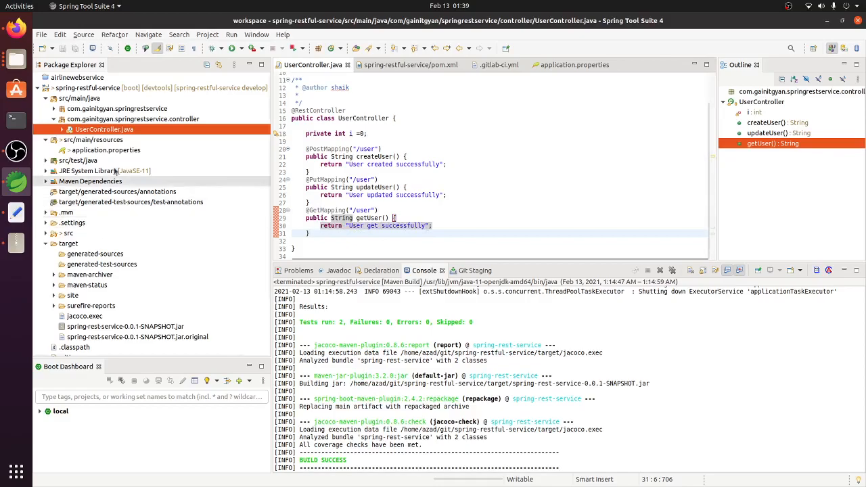
Step: Back in Firefox, append user/ to the pasted environment URL, load the endpoint and check the returned text
click(17, 29)
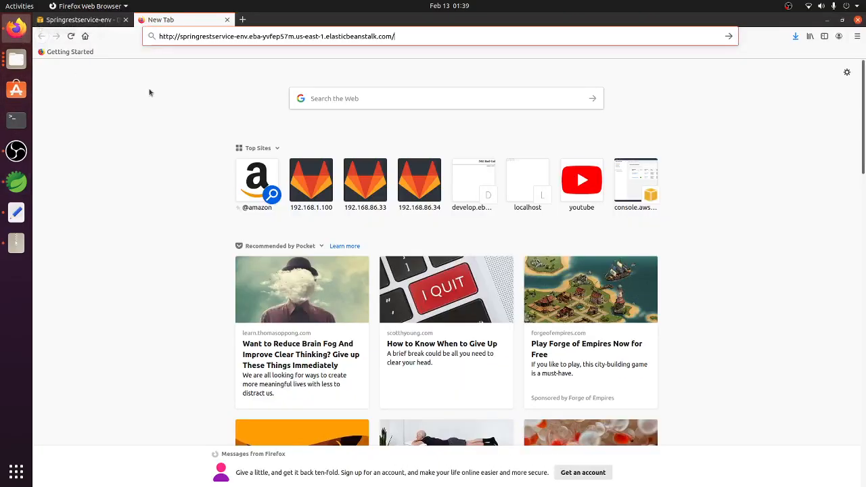
text(us)
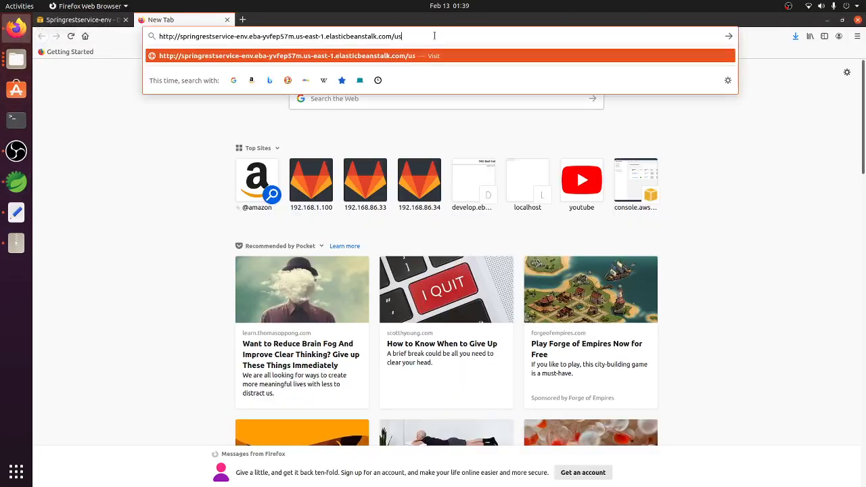
text(er/)
key(Return)
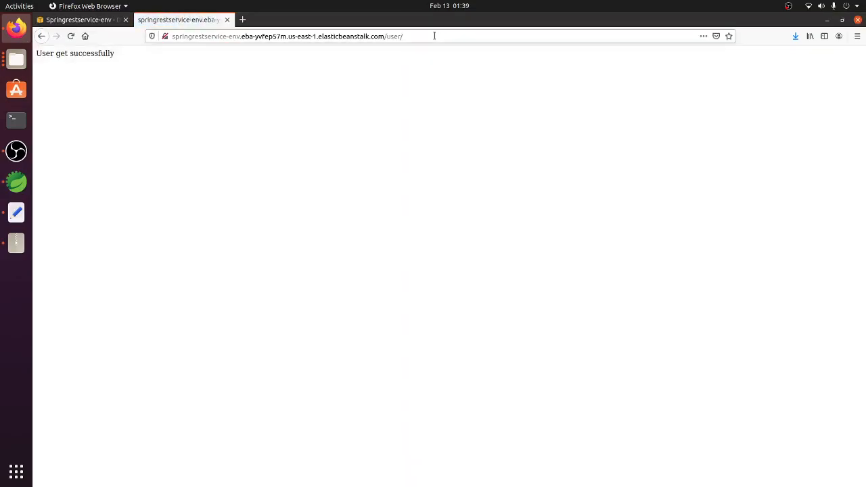
drag(117, 54, 15, 58)
click(66, 67)
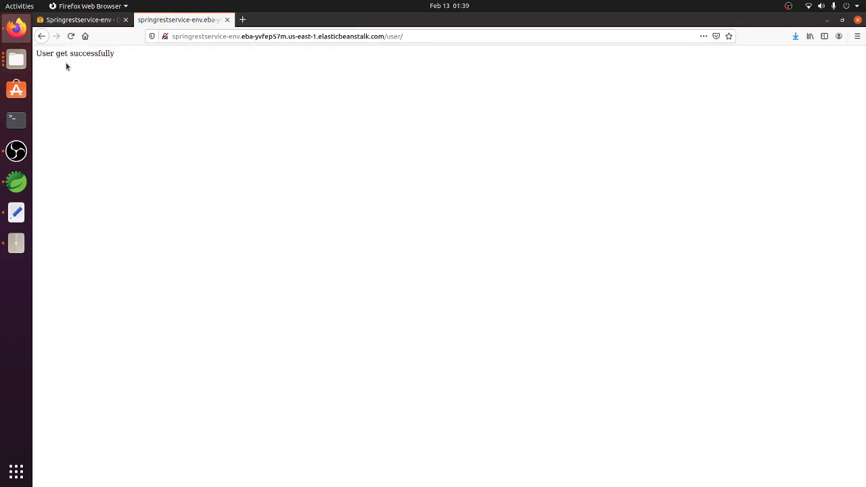
Step: Compare the endpoint's response with the getUser code in Spring Tool Suite and return to the Springrestservice-env dashboard in Firefox
click(21, 182)
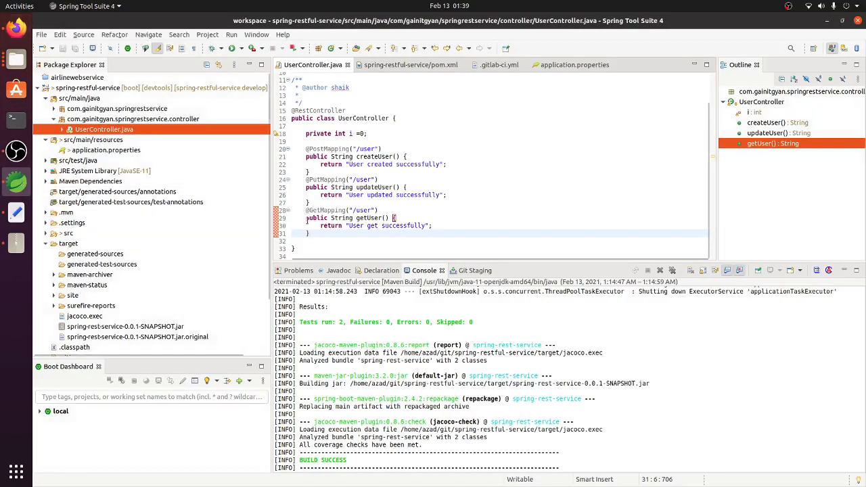
click(16, 27)
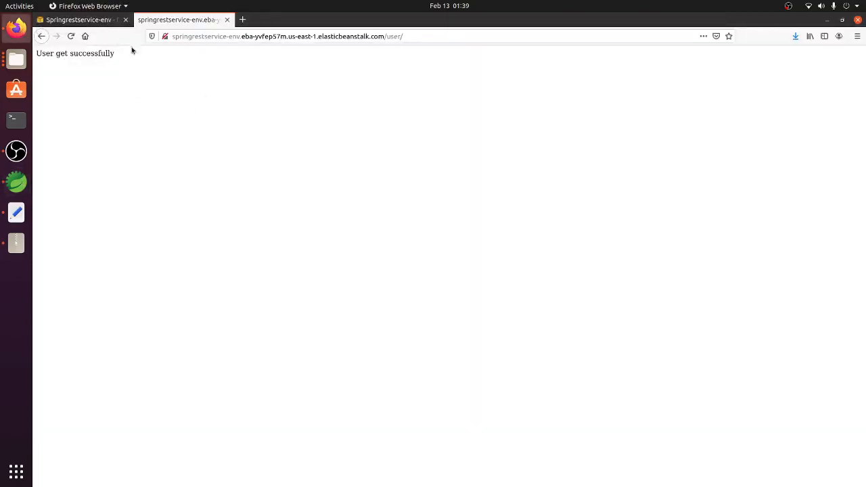
click(80, 19)
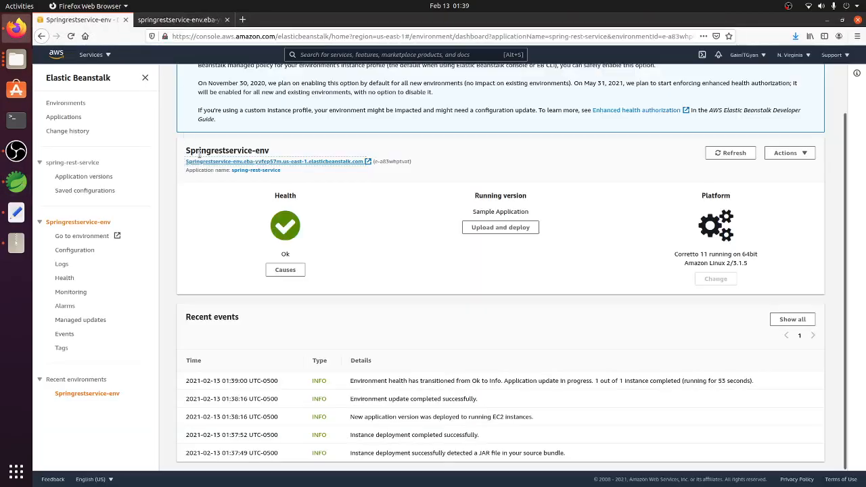
click(18, 181)
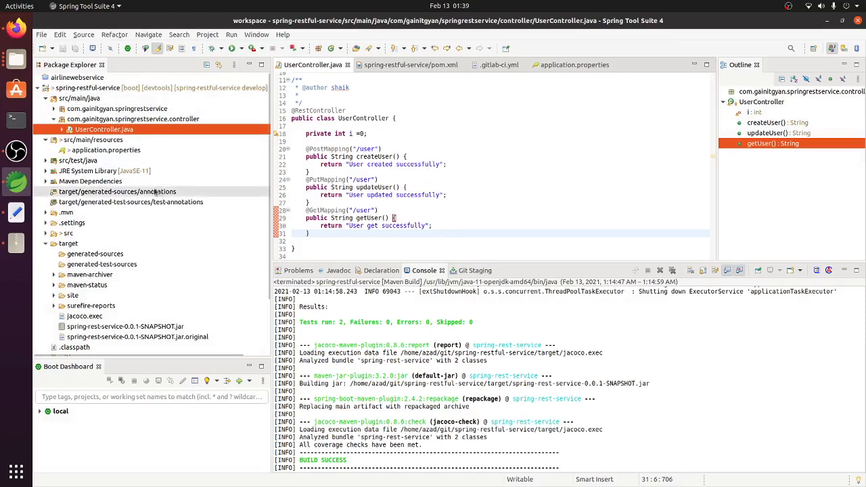
click(17, 27)
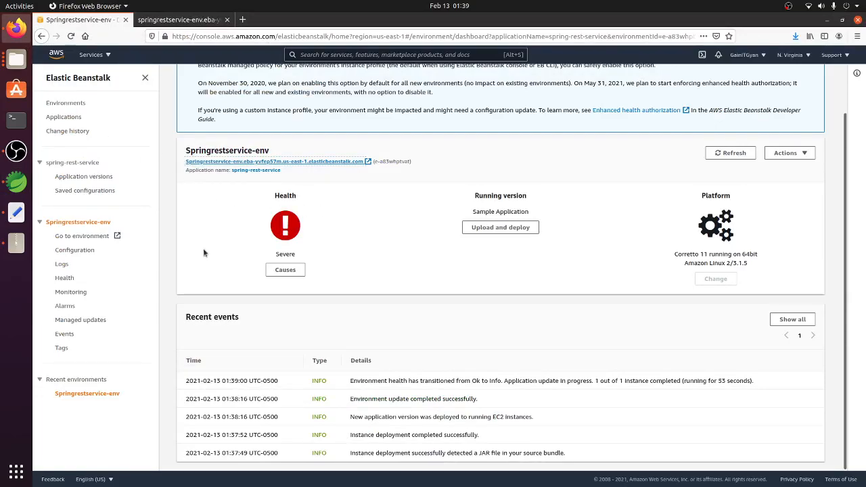
Step: Reopen Springrestservice-env from the Elastic Beanstalk environments list and review its health, running version and recent events
click(95, 56)
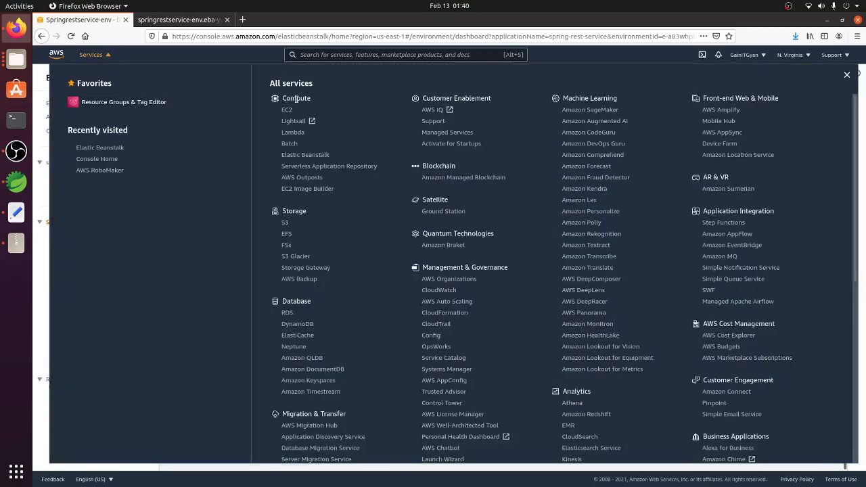
click(301, 157)
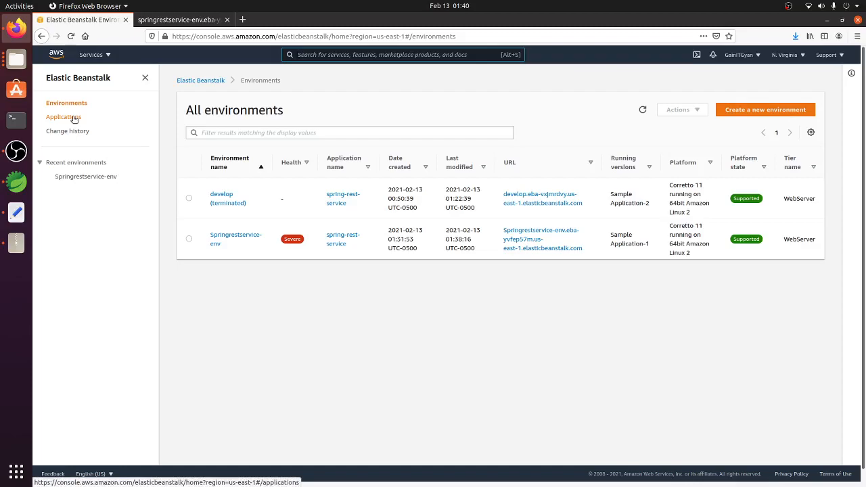
click(217, 243)
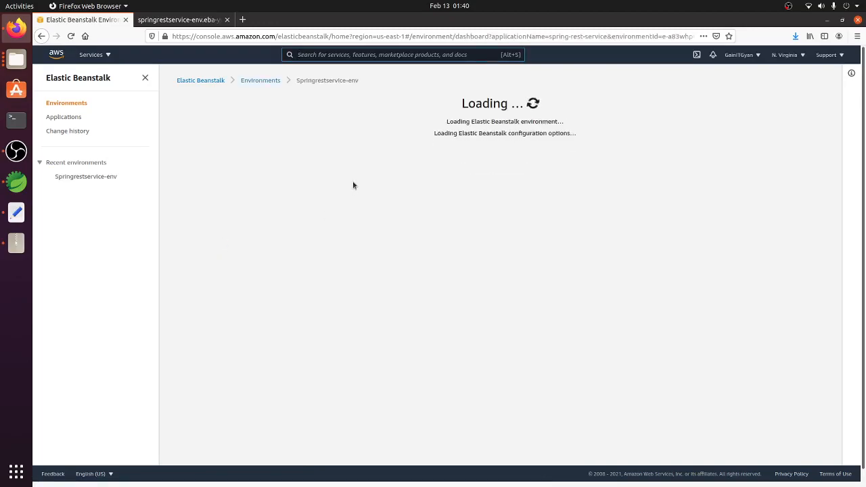
scroll(377, 289, down, 3)
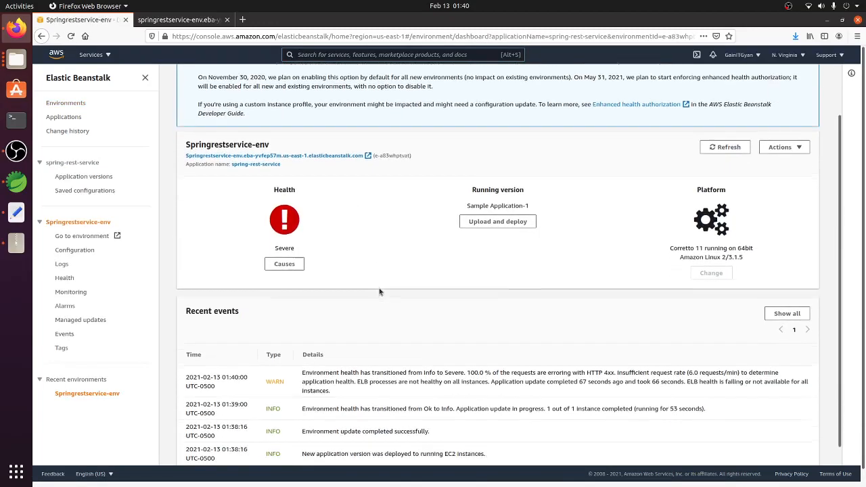